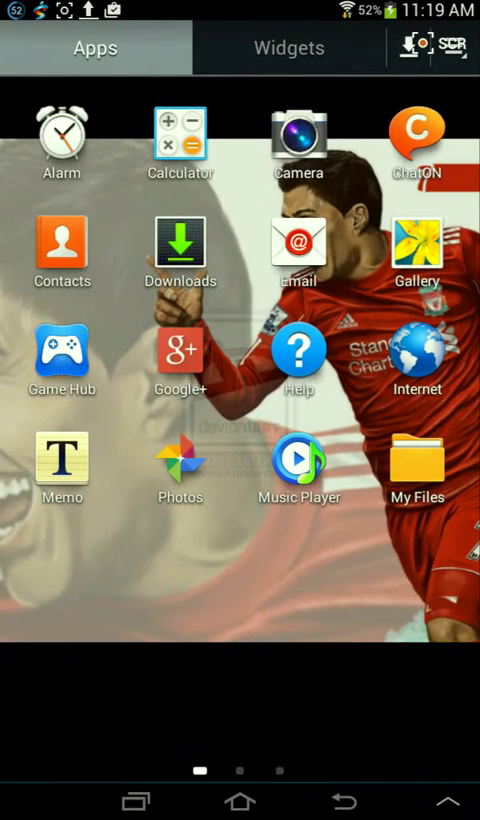
Swipe through the launcher pages to reach and launch the Zoobe app.
{"action": "left_click_drag", "start_coordinate": [400, 400], "coordinate": [80, 400]}
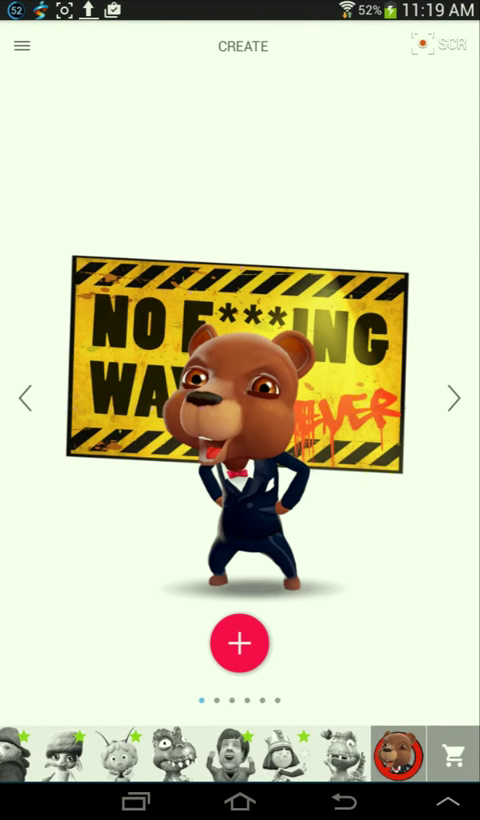
Browse past the heart ASK ME scene and settle on the NEE/NO/NEJ speech-bubble background.
{"action": "left_click", "coordinate": [25, 398]}
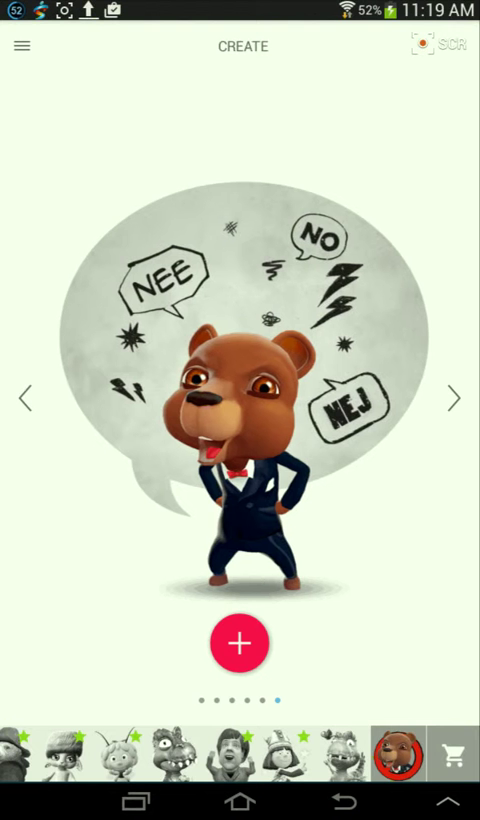
{"action": "left_click", "coordinate": [25, 398]}
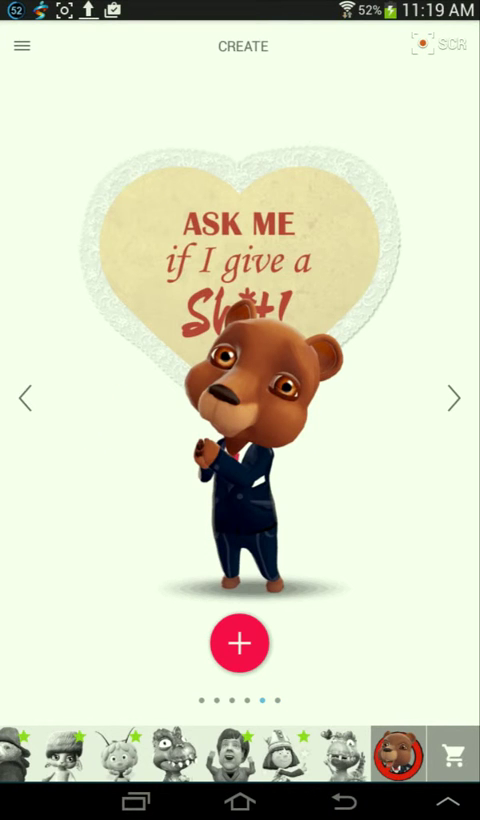
{"action": "left_click", "coordinate": [453, 398]}
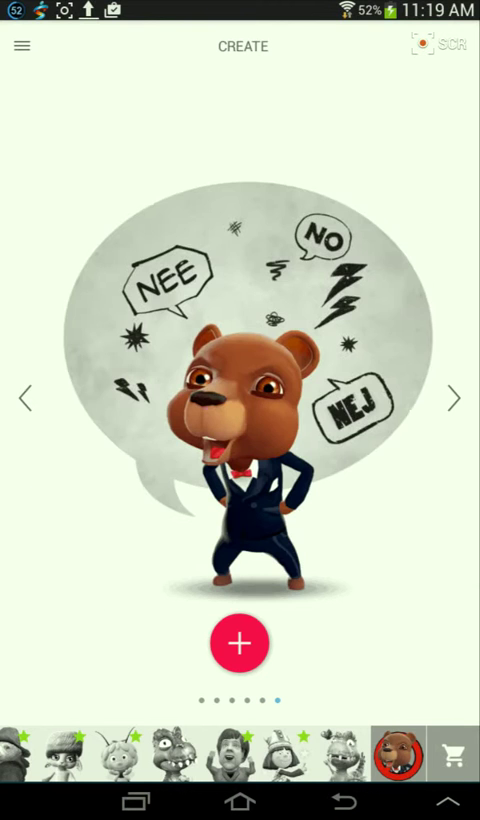
Start a clip, record the bear's voice for 8 seconds, and accept the recording.
{"action": "left_click", "coordinate": [240, 643]}
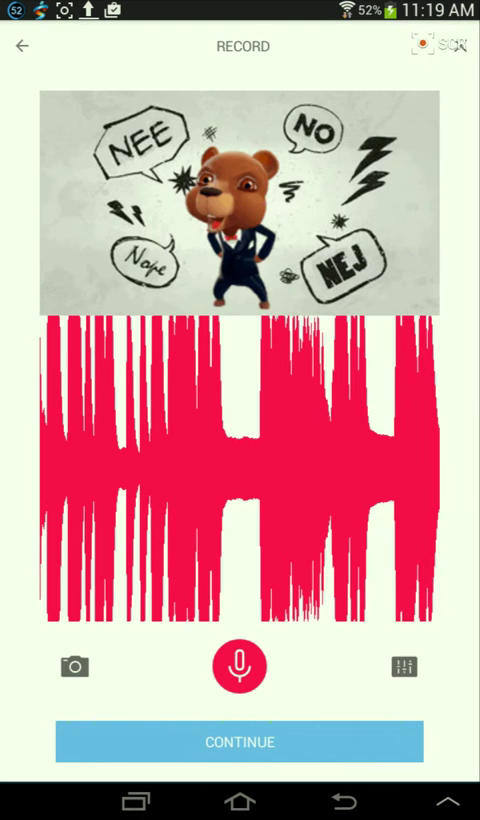
{"action": "left_click", "coordinate": [240, 666]}
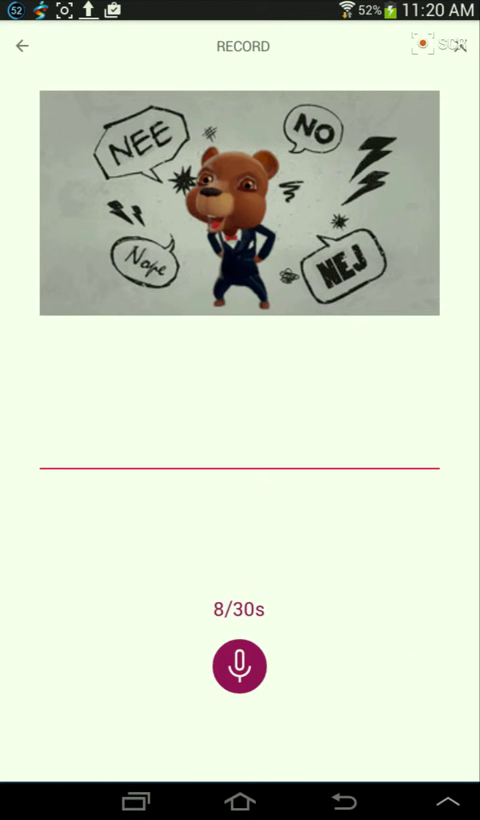
{"action": "left_click", "coordinate": [239, 665]}
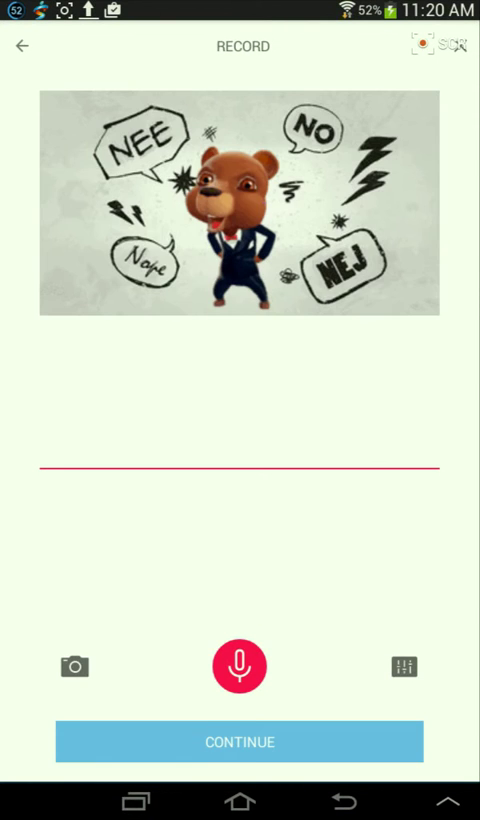
{"action": "left_click", "coordinate": [239, 741]}
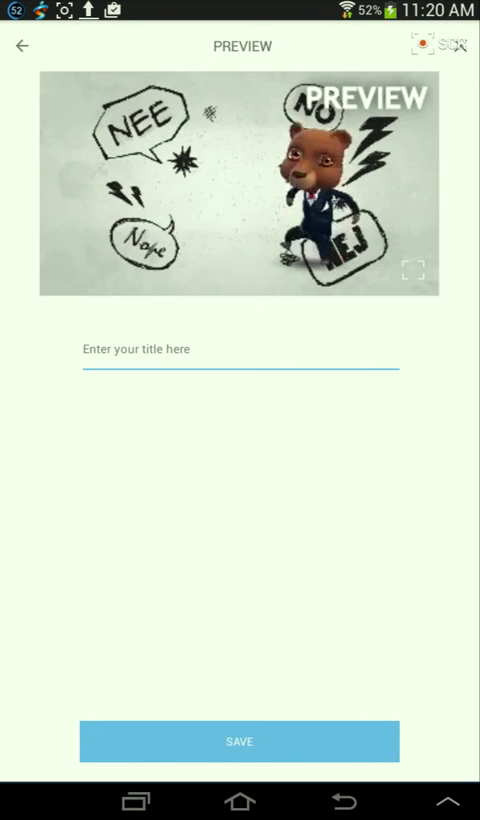
Enter 'Test for youtube' as the clip title, deleting stray letters along the way.
{"action": "left_click", "coordinate": [240, 349]}
{"action": "type", "text": "Tes"}
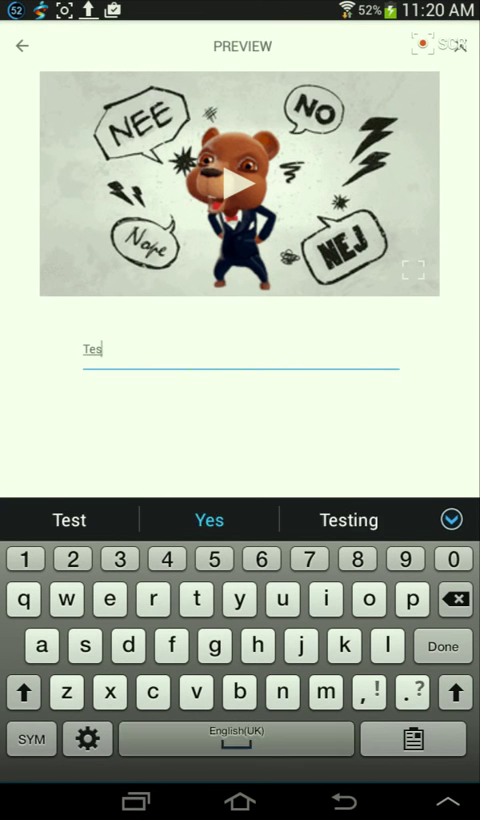
{"action": "type", "text": "t f"}
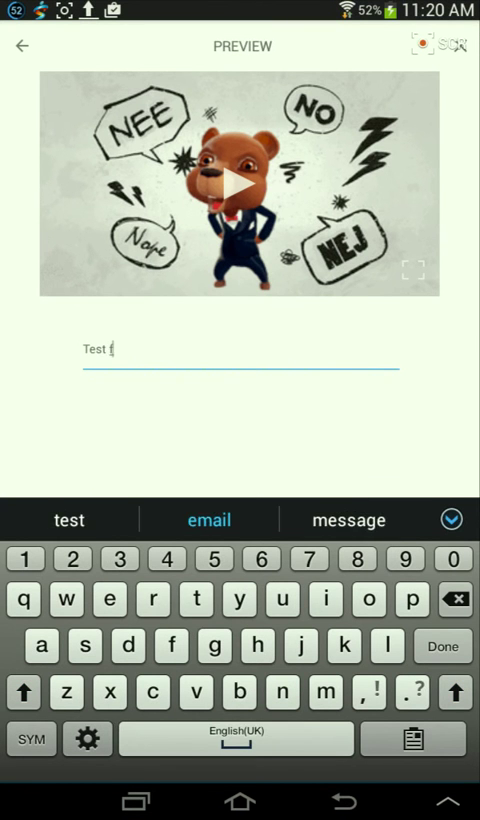
{"action": "type", "text": "orvy"}
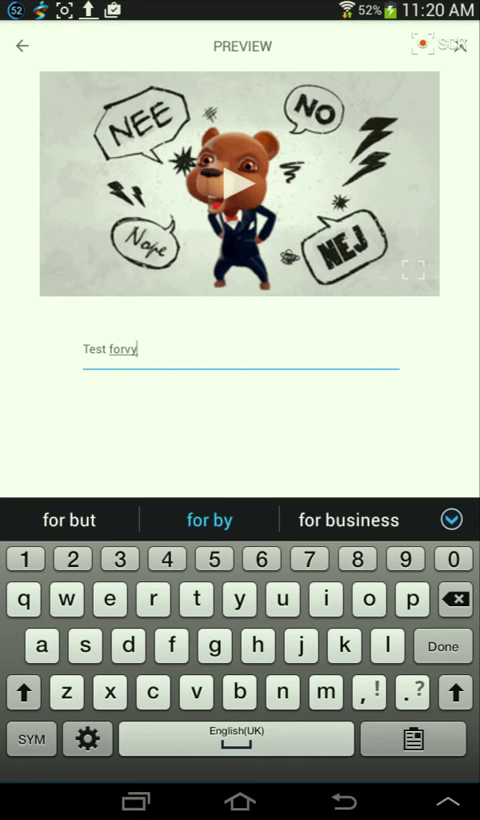
{"action": "type", "text": "q"}
{"action": "key", "text": "BackSpace"}
{"action": "key", "text": "BackSpace"}
{"action": "key", "text": "BackSpace"}
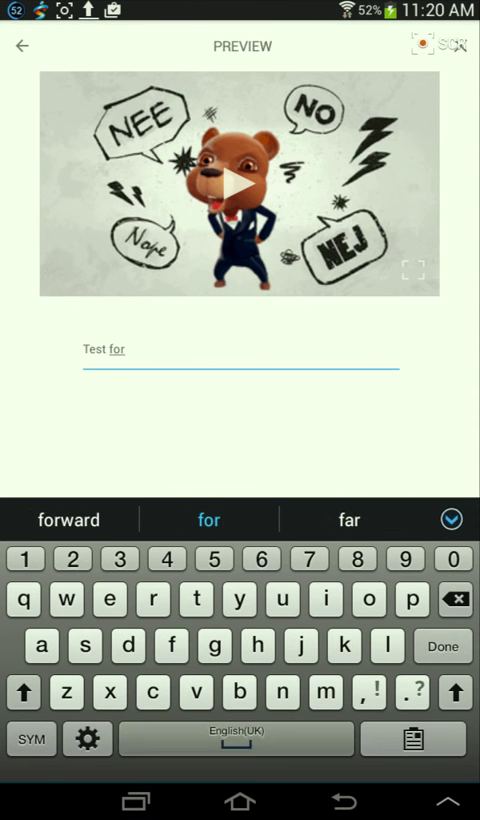
{"action": "type", "text": " yout"}
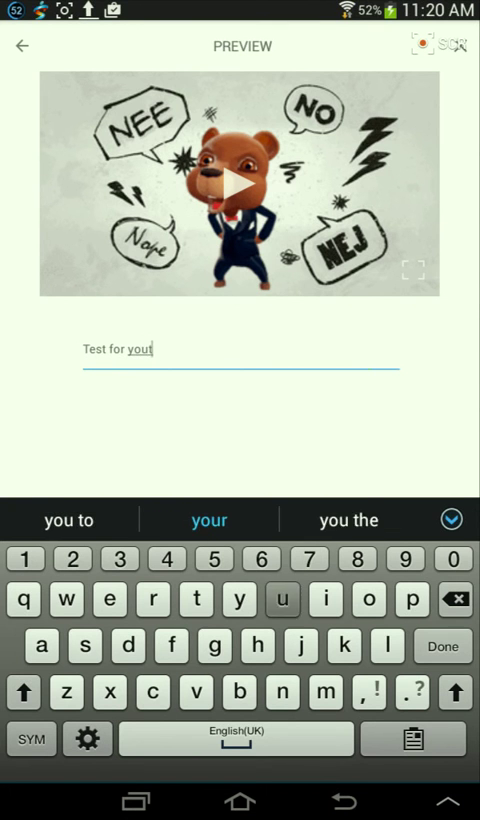
{"action": "type", "text": "ube"}
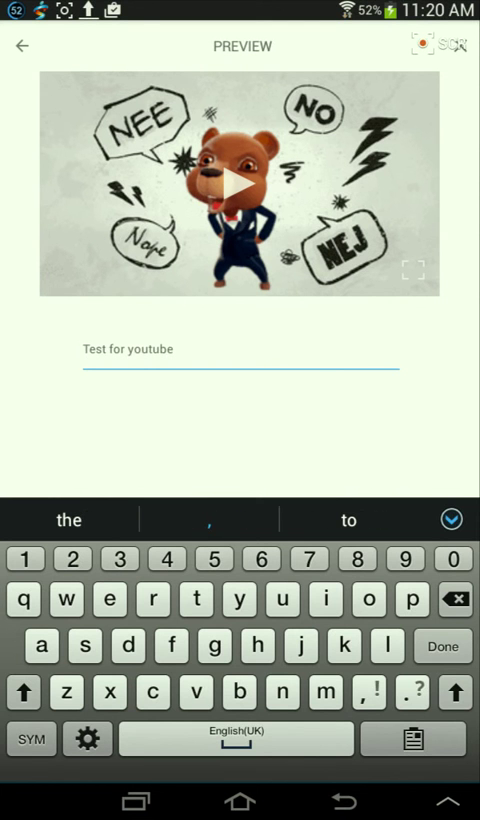
{"action": "left_click", "coordinate": [443, 646]}
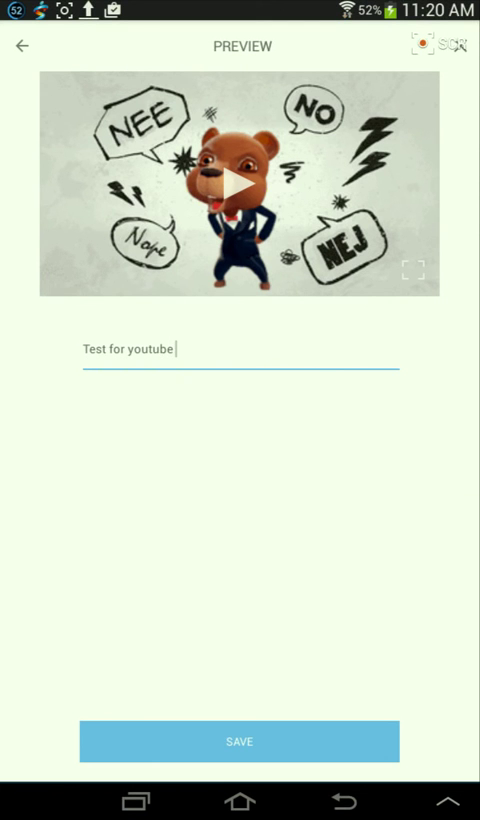
Play the 'Test for youtube' preview, then save the clip.
{"action": "left_click", "coordinate": [240, 183]}
{"action": "left_click", "coordinate": [239, 741]}
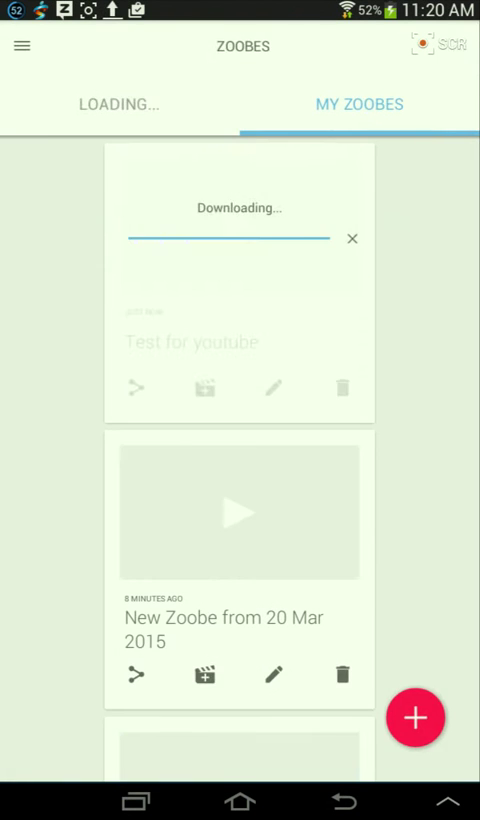
Pull down the notification shade to view the 'Download complete' notice.
{"action": "left_click_drag", "start_coordinate": [240, 10], "coordinate": [240, 500]}
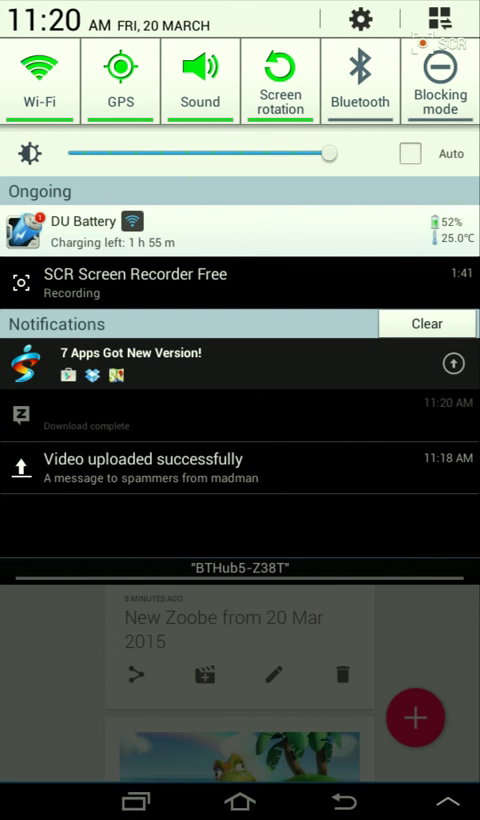